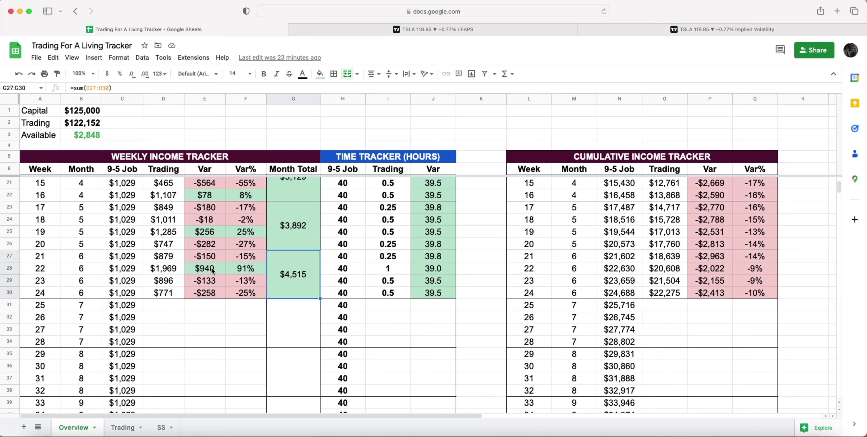
# - Inspect the week 22 Trading income cell in the weekly income tracker alongside the week 25 cell and the earlier weeks
pyautogui.click(173, 269)
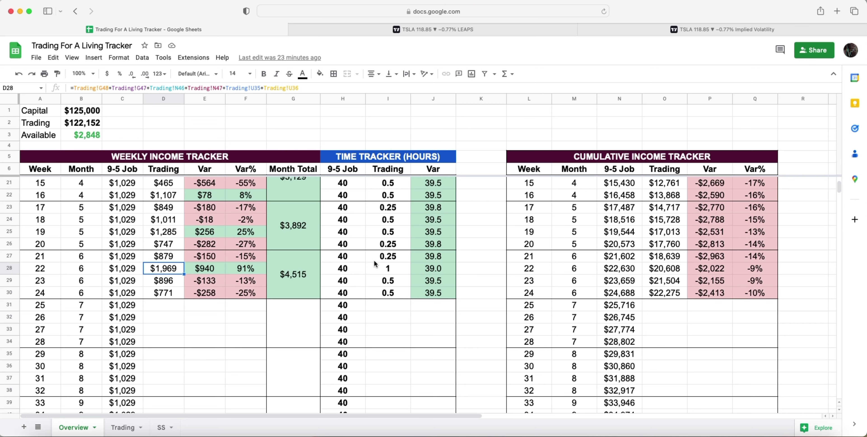
pyautogui.click(155, 305)
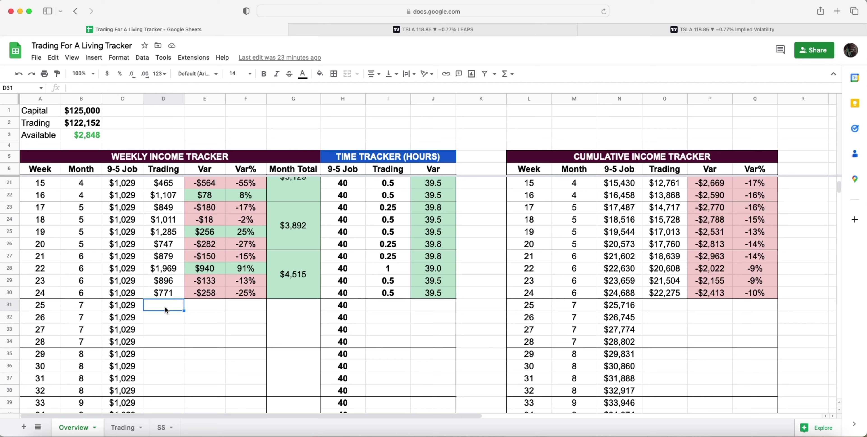
pyautogui.click(173, 270)
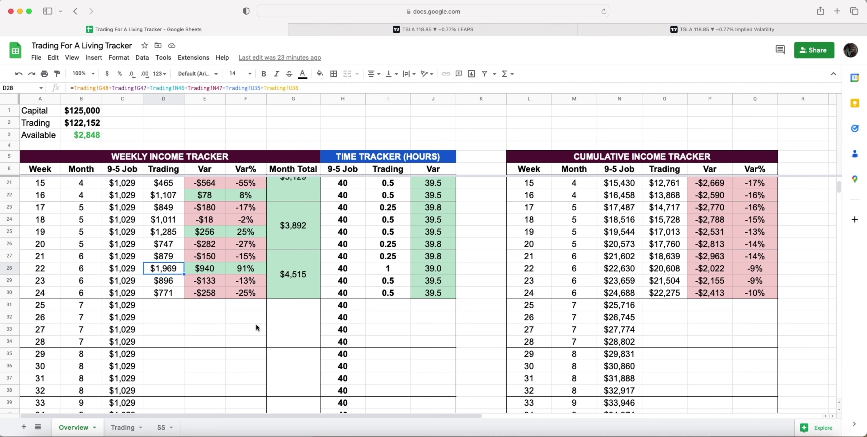
pyautogui.scroll(3, 258, 327)
pyautogui.scroll(-2, 258, 327)
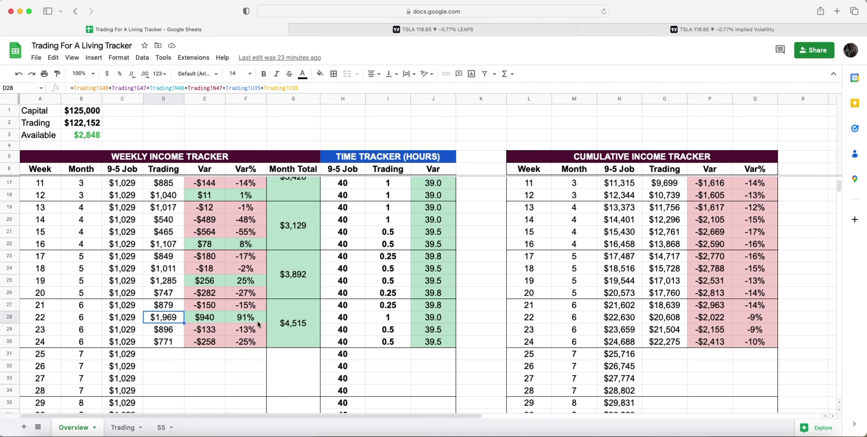
# - Review the month 6 rows for weeks 21 to 24, checking their Trading income and week 24's Var and Var%
pyautogui.moveTo(39, 340); pyautogui.dragTo(438, 342)
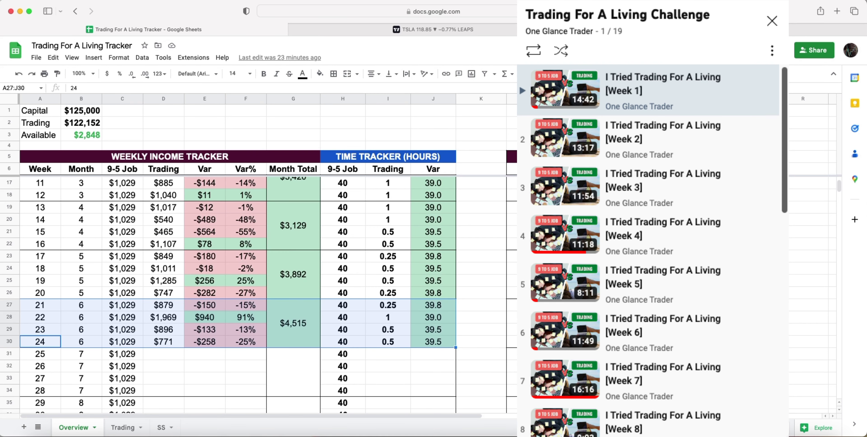
pyautogui.click(171, 366)
pyautogui.click(169, 344)
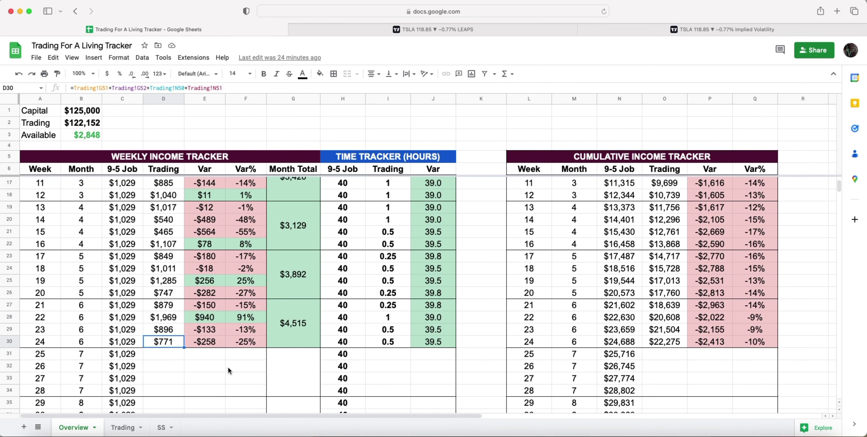
pyautogui.moveTo(172, 308); pyautogui.dragTo(170, 341)
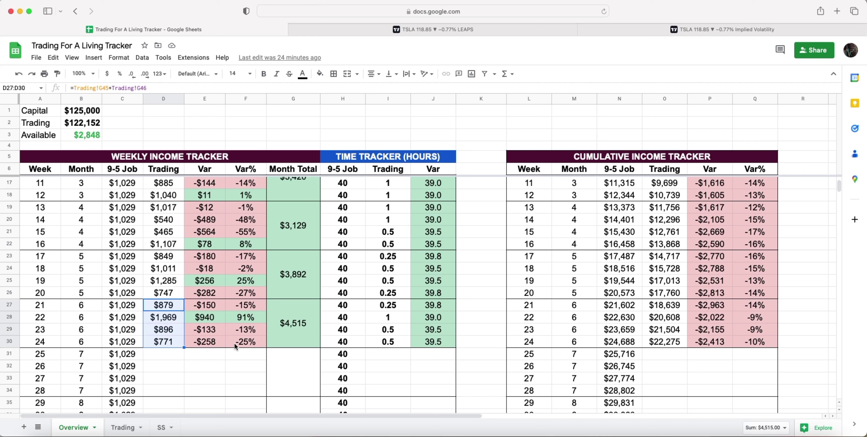
pyautogui.moveTo(234, 343); pyautogui.dragTo(206, 343)
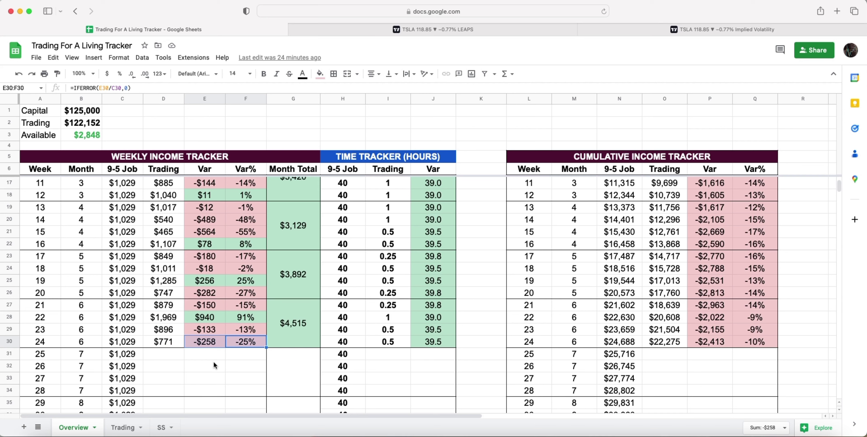
# - Check week 24's time tracker entries and sum the Trading and 9-5 Job hours for weeks 21 to 24
pyautogui.moveTo(439, 343); pyautogui.dragTo(355, 342)
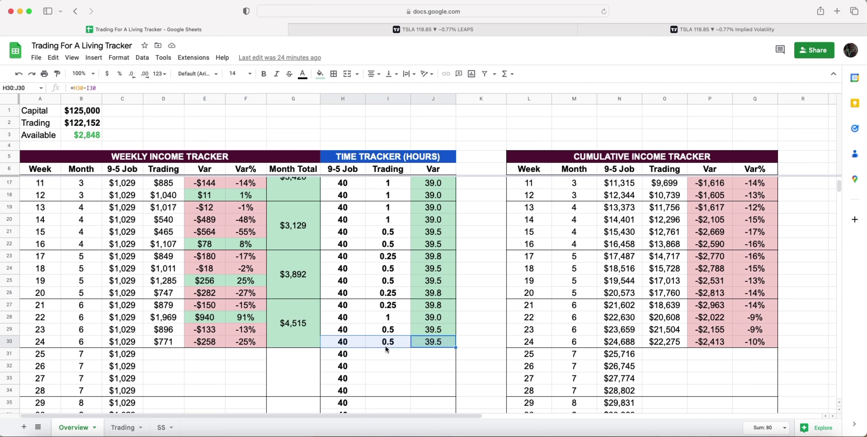
pyautogui.moveTo(388, 307); pyautogui.dragTo(378, 341)
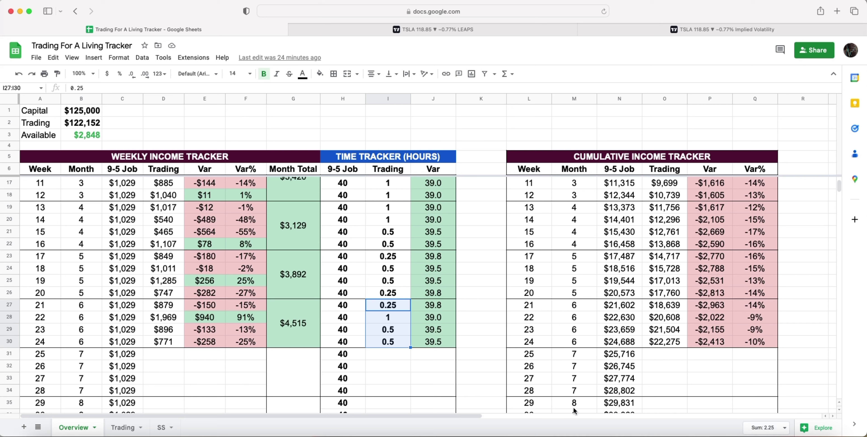
pyautogui.moveTo(351, 305); pyautogui.dragTo(351, 342)
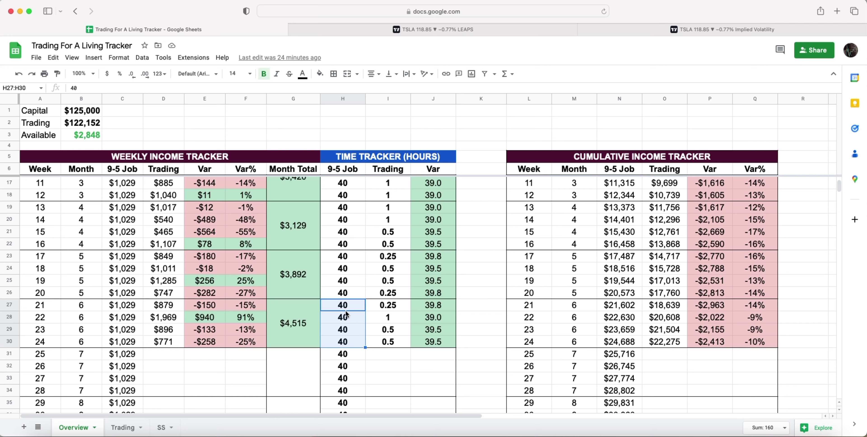
# - Sum the month 6 Trading income and the weekly income variances for months 6, 5 and 4
pyautogui.moveTo(163, 305); pyautogui.dragTo(193, 343)
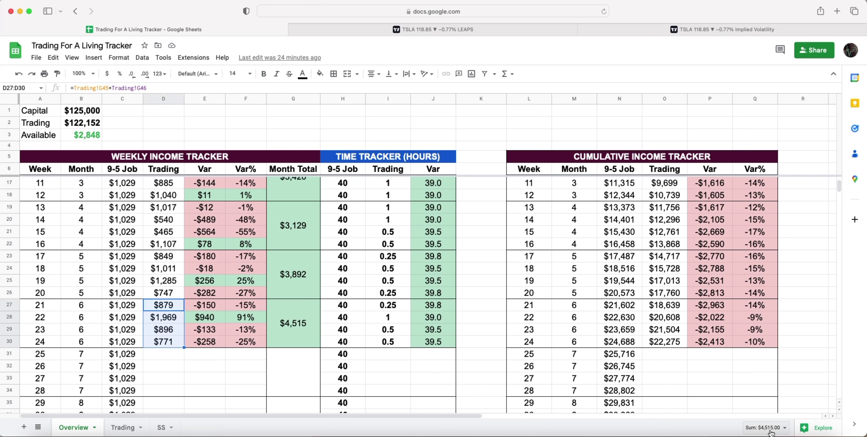
pyautogui.moveTo(202, 305); pyautogui.dragTo(206, 343)
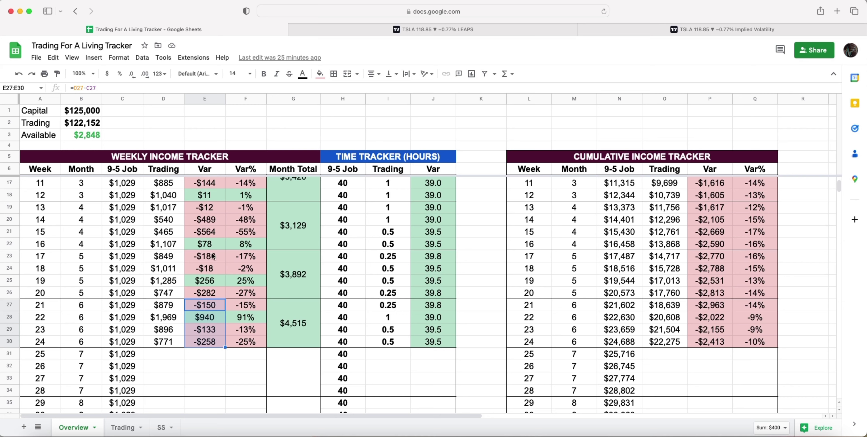
pyautogui.moveTo(205, 256); pyautogui.dragTo(205, 298)
pyautogui.moveTo(206, 206); pyautogui.dragTo(210, 243)
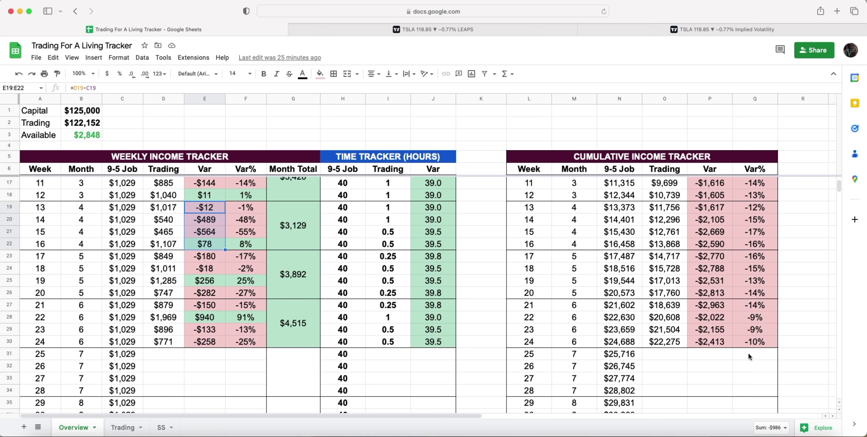
# - Review week 24 in the cumulative income tracker, the Capital cell and the Total row of the weekly income tracker
pyautogui.moveTo(751, 343); pyautogui.dragTo(528, 343)
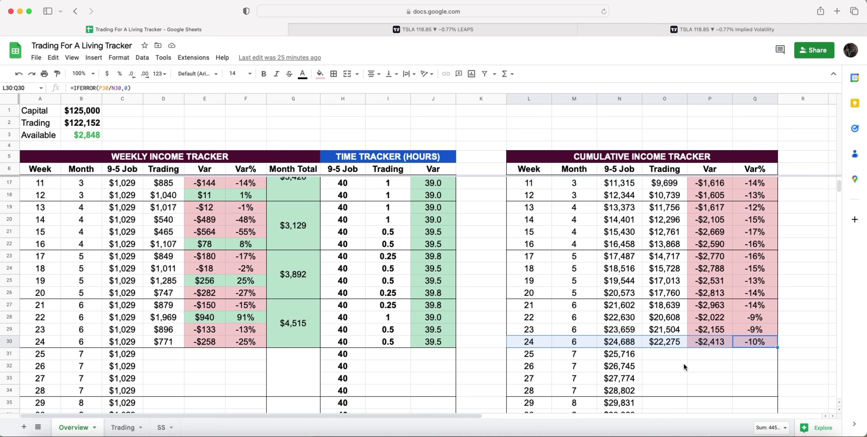
pyautogui.click(80, 111)
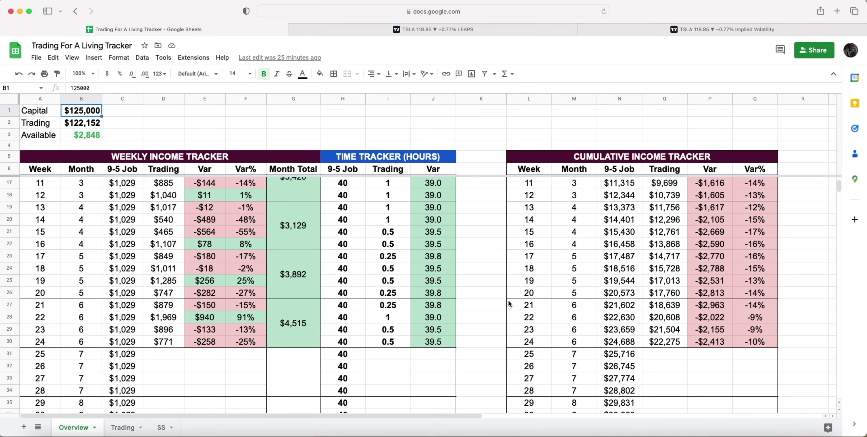
pyautogui.scroll(-13, 367, 274)
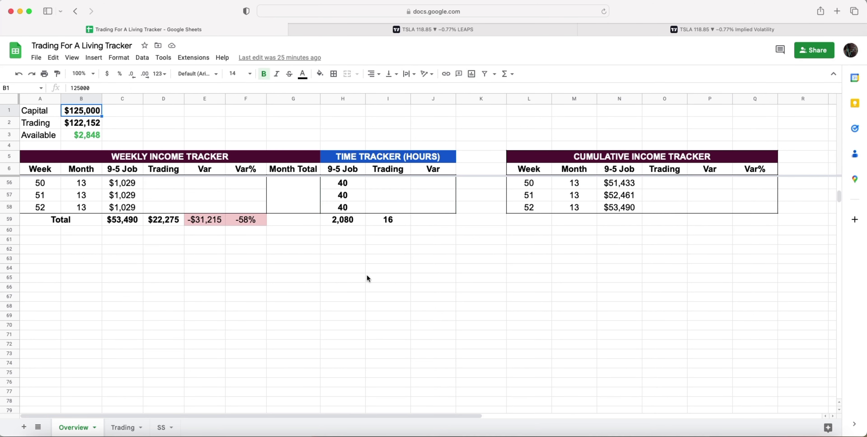
pyautogui.moveTo(72, 220); pyautogui.dragTo(241, 221)
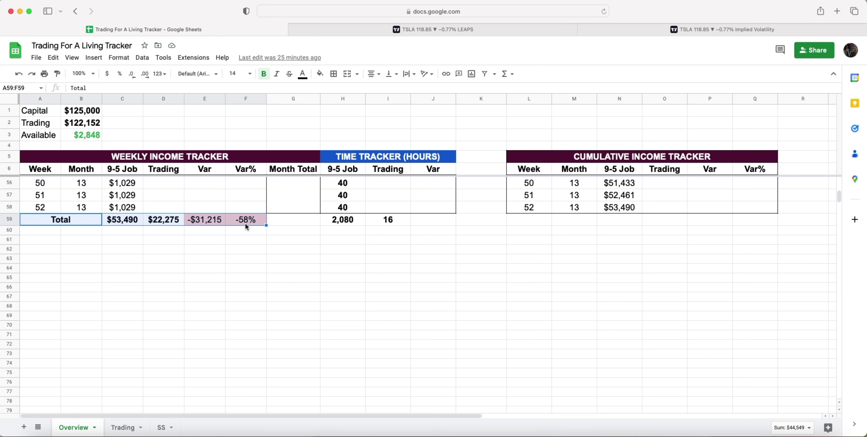
pyautogui.scroll(9, 219, 228)
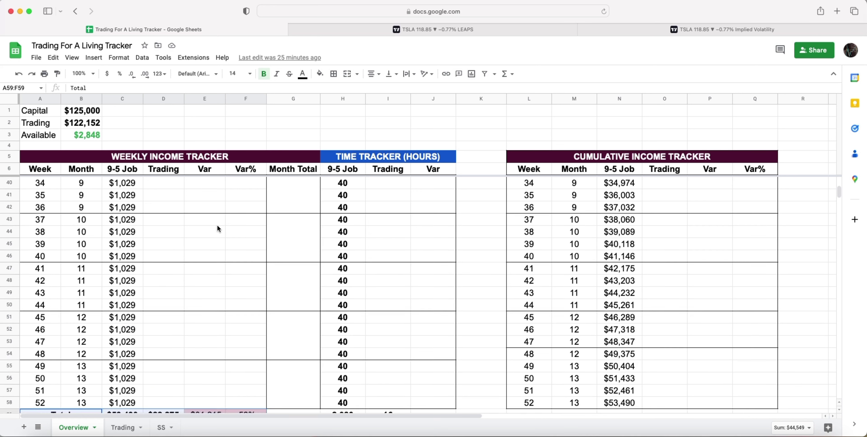
pyautogui.scroll(3, 218, 230)
pyautogui.scroll(5, 197, 304)
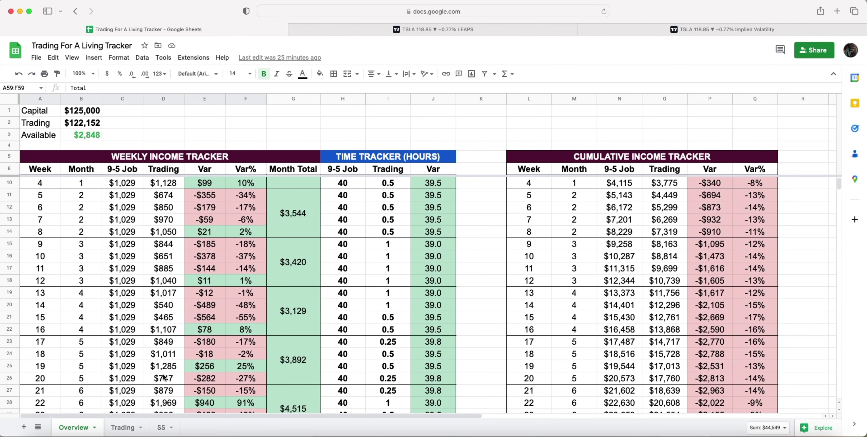
# - Open the Trading sheet and review the week 24 TSLA trades together with the earlier TESLA and META option entries
pyautogui.click(132, 429)
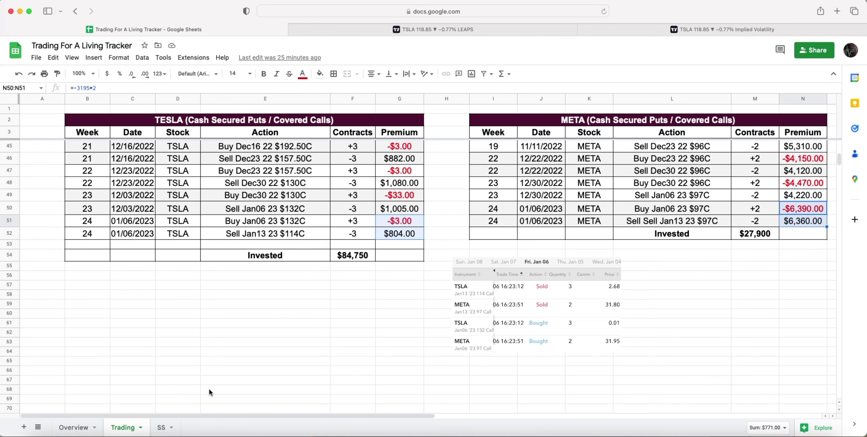
pyautogui.click(313, 323)
pyautogui.scroll(3, 365, 354)
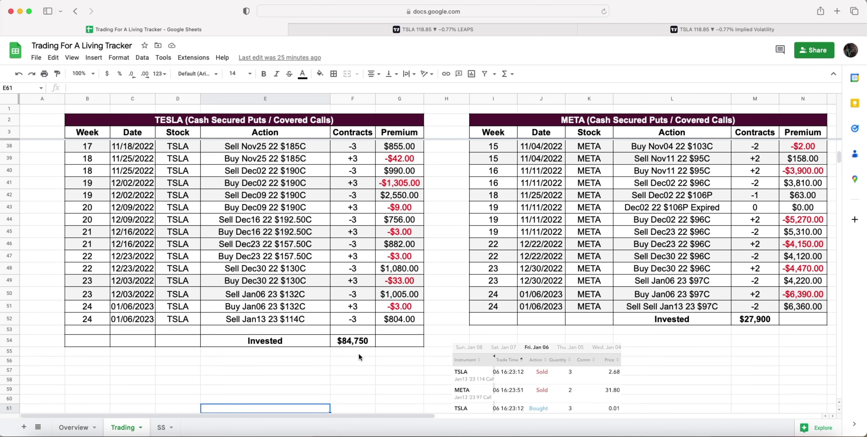
pyautogui.moveTo(85, 306); pyautogui.dragTo(389, 317)
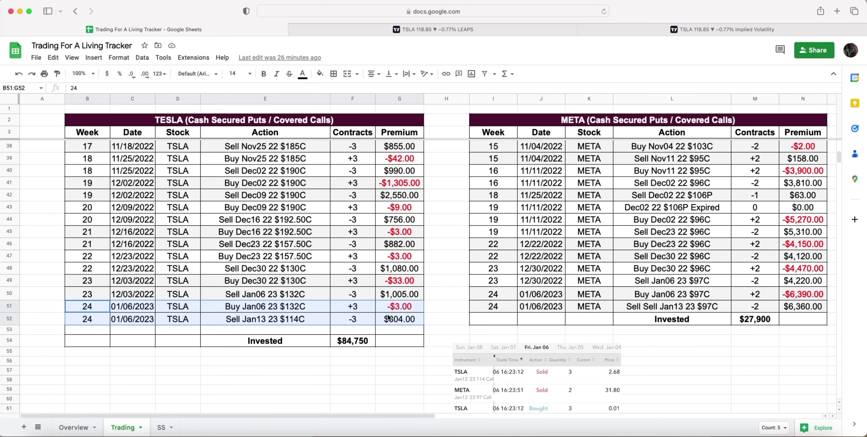
pyautogui.scroll(8, 369, 306)
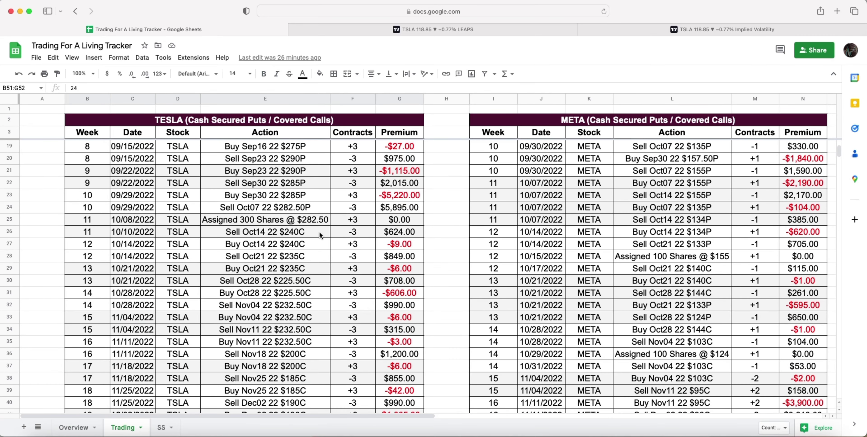
pyautogui.scroll(-3, 320, 234)
pyautogui.scroll(-5, 317, 240)
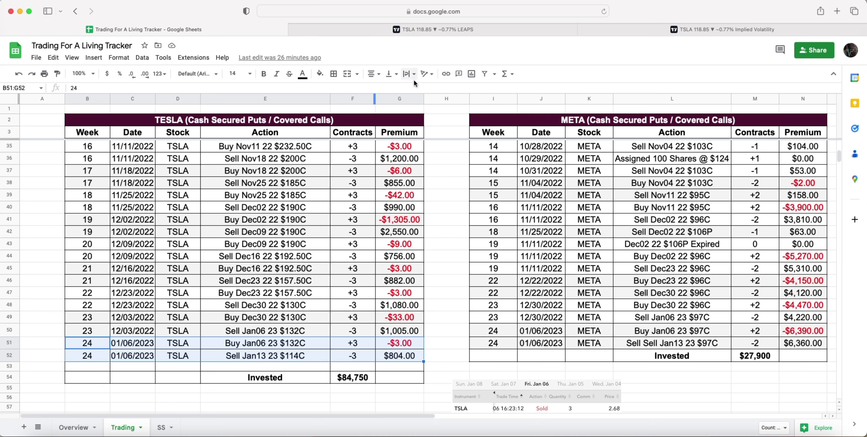
# - Check the TSLA chart in TradingView with a slightly compressed price scale, and return to the tracker to sum week 24's META premiums
pyautogui.click(423, 31)
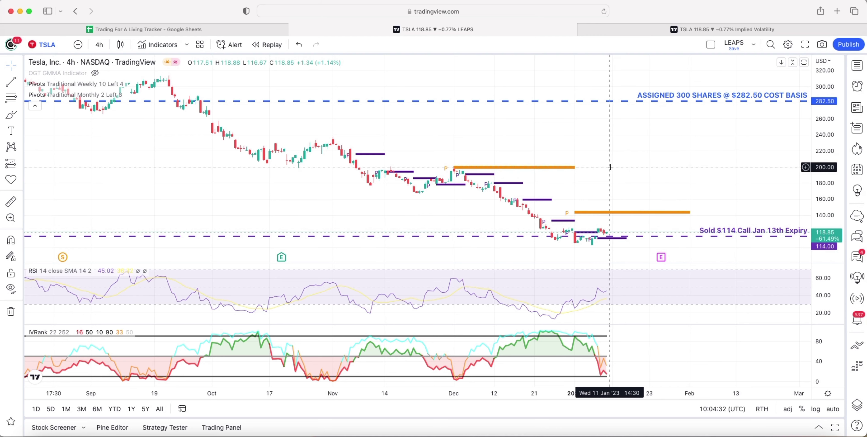
pyautogui.moveTo(828, 146); pyautogui.dragTo(828, 153)
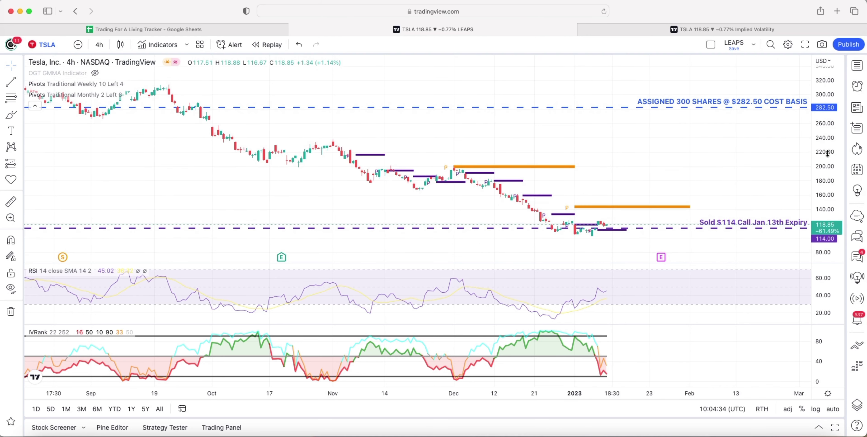
pyautogui.click(170, 31)
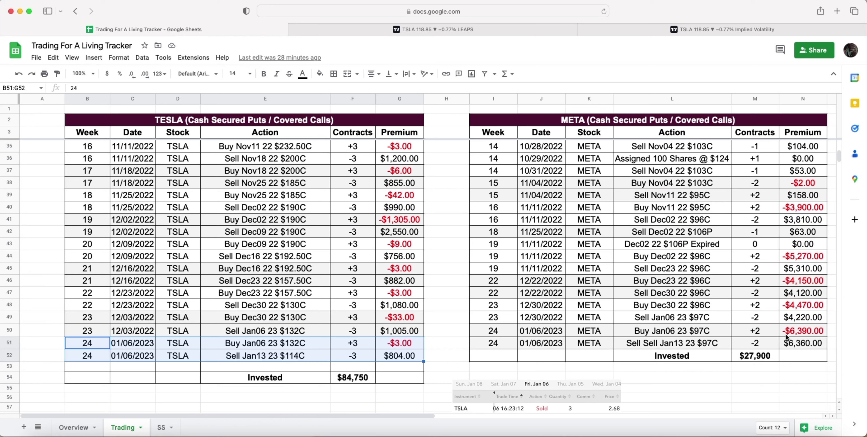
pyautogui.moveTo(786, 333); pyautogui.dragTo(806, 342)
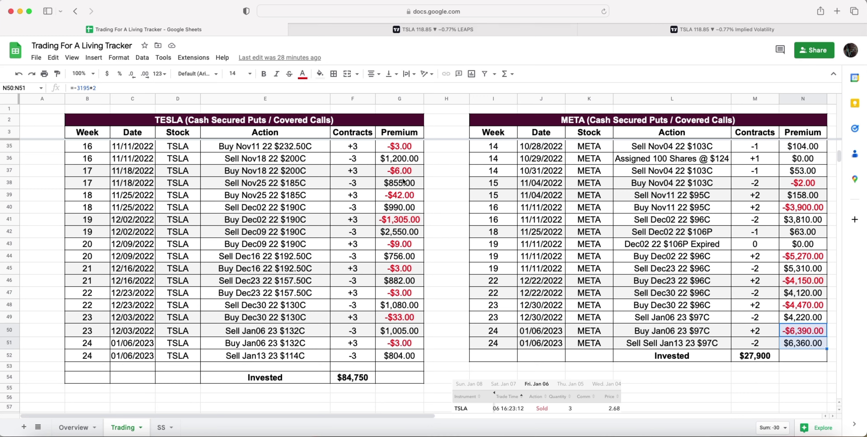
# - Switch to the LEAPS chart in TradingView and change its symbol to META
pyautogui.click(494, 30)
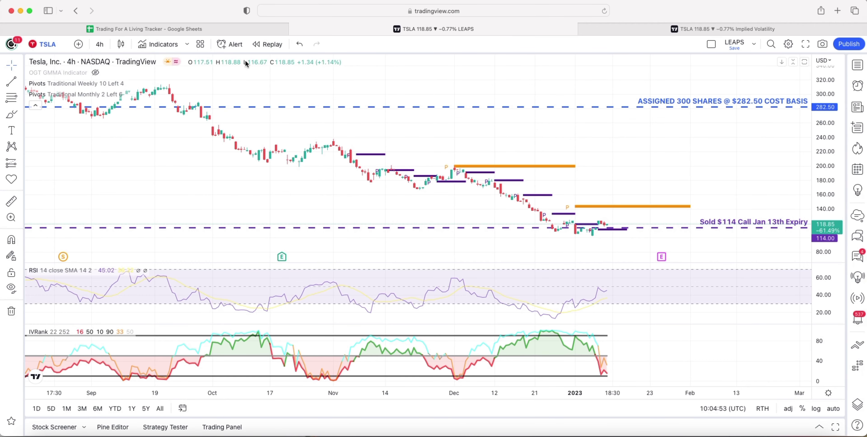
pyautogui.click(52, 44)
pyautogui.write('META')
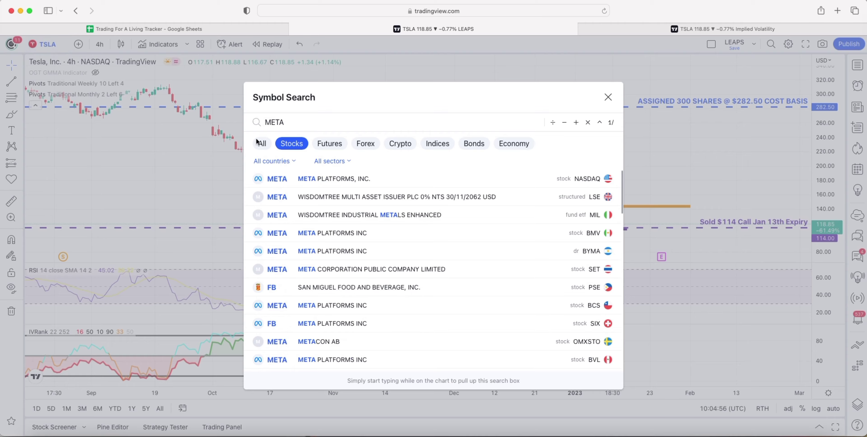
pyautogui.press('Return')
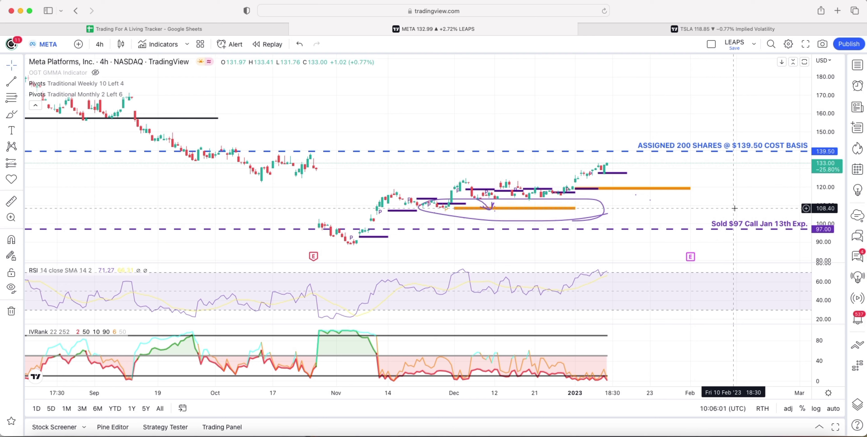
# - Return to the tracker spreadsheet and review month 6 on the Overview sheet and the week 24 trades on the Trading sheet
pyautogui.click(207, 29)
pyautogui.click(424, 29)
pyautogui.click(128, 28)
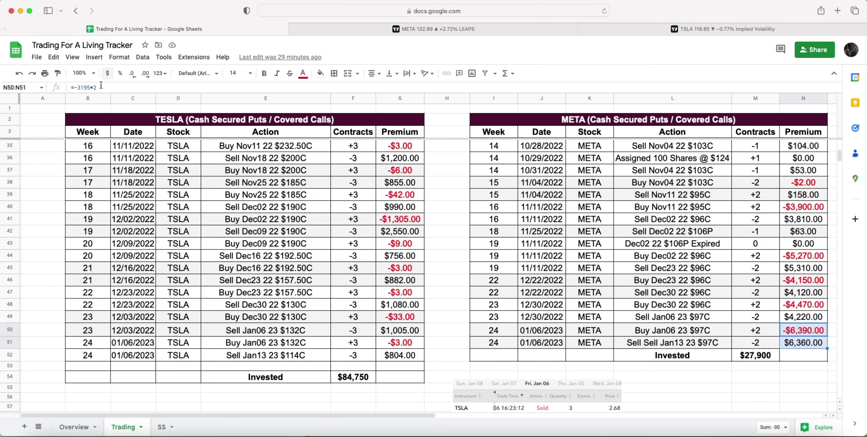
pyautogui.click(74, 426)
pyautogui.scroll(5, 150, 324)
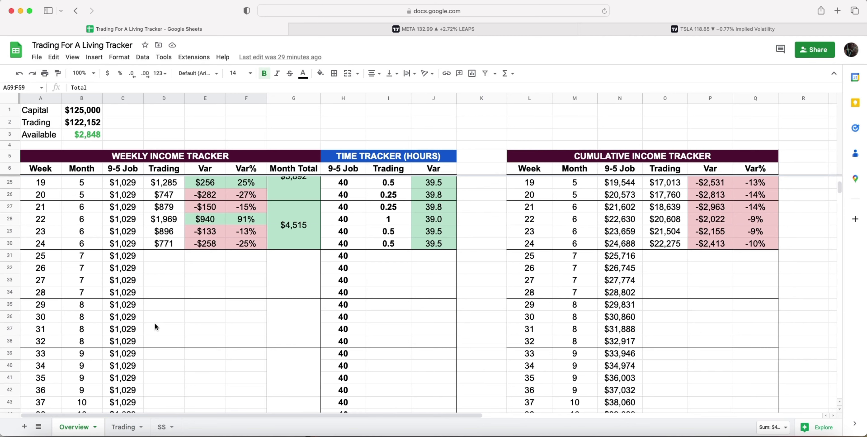
pyautogui.click(124, 426)
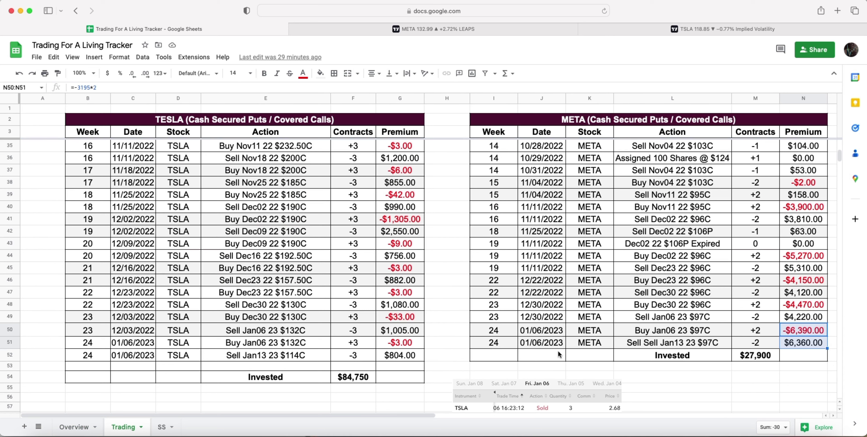
# - Compare the week 24 META and TSLA trades with the trade execution image below the tables, and check the Overview sheet
pyautogui.moveTo(664, 348); pyautogui.dragTo(666, 336)
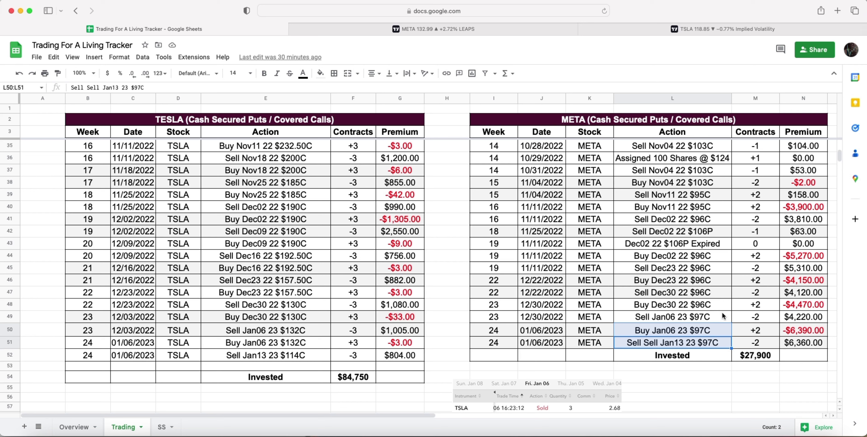
pyautogui.moveTo(102, 341); pyautogui.dragTo(409, 358)
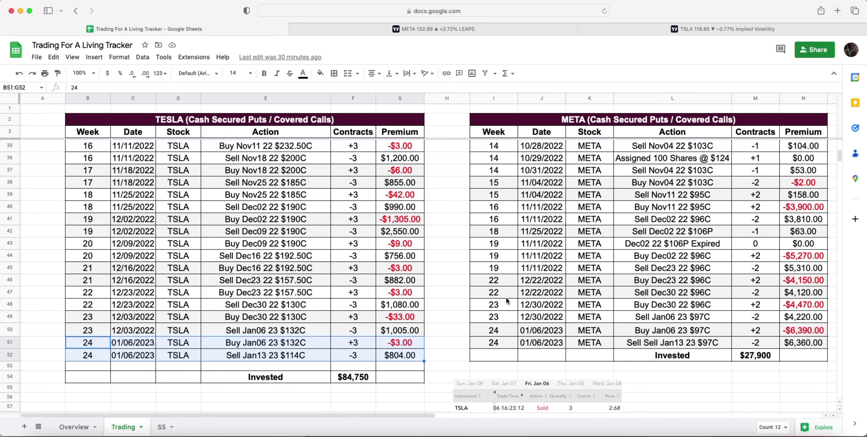
pyautogui.scroll(-5, 506, 297)
pyautogui.click(580, 328)
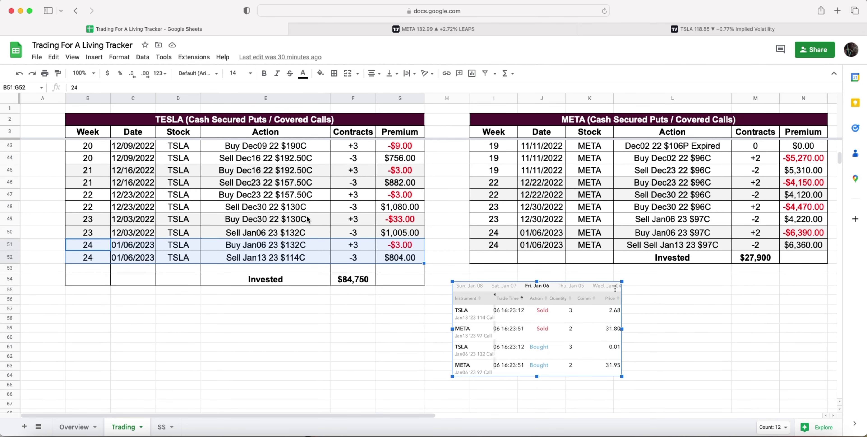
pyautogui.scroll(4, 642, 253)
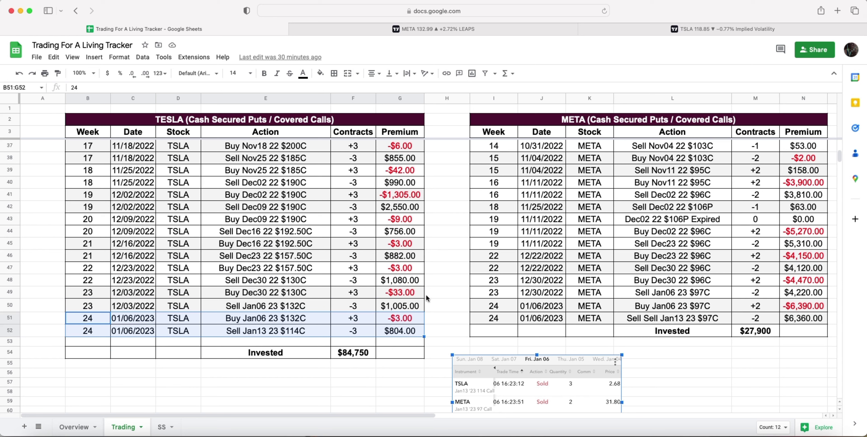
pyautogui.moveTo(397, 330); pyautogui.dragTo(113, 317)
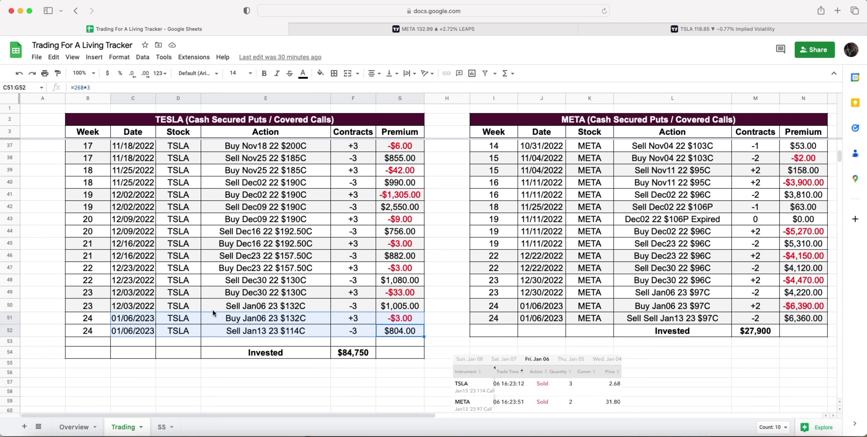
pyautogui.moveTo(803, 319); pyautogui.dragTo(497, 316)
pyautogui.moveTo(397, 330); pyautogui.dragTo(98, 316)
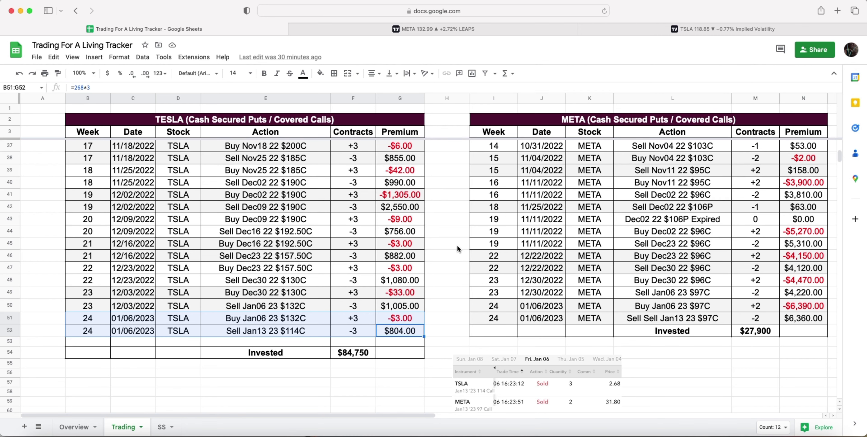
pyautogui.click(74, 427)
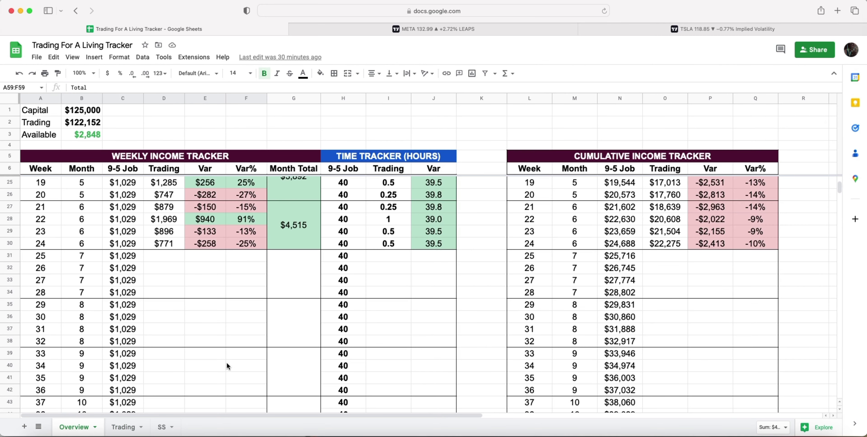
pyautogui.scroll(1, 228, 366)
# - Review the TSLA strangle entries for weeks 22 and 23 on the Trading sheet and sum their premiums
pyautogui.click(126, 427)
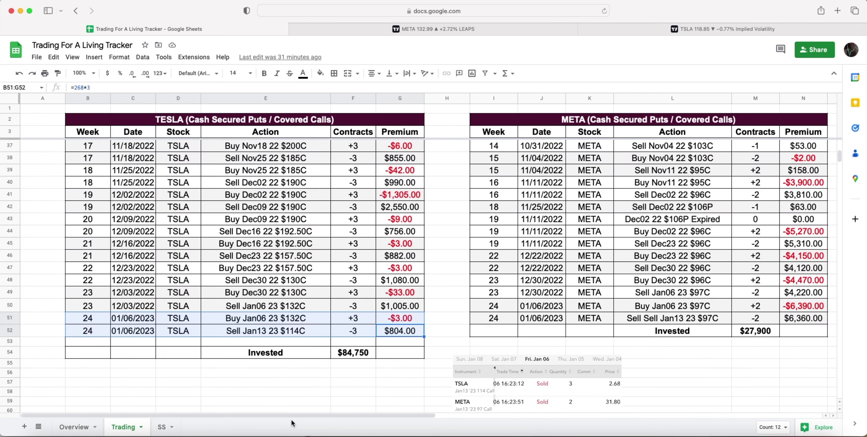
pyautogui.moveTo(310, 412); pyautogui.dragTo(575, 413)
pyautogui.scroll(5, 643, 358)
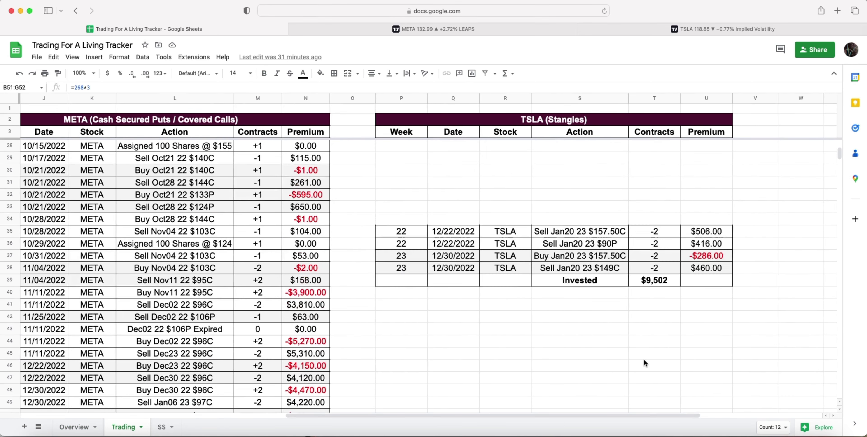
pyautogui.scroll(-5, 643, 359)
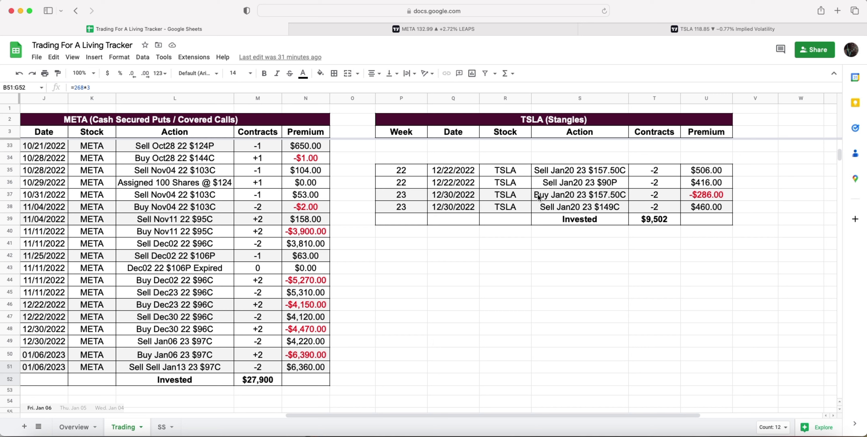
pyautogui.moveTo(405, 166); pyautogui.dragTo(719, 220)
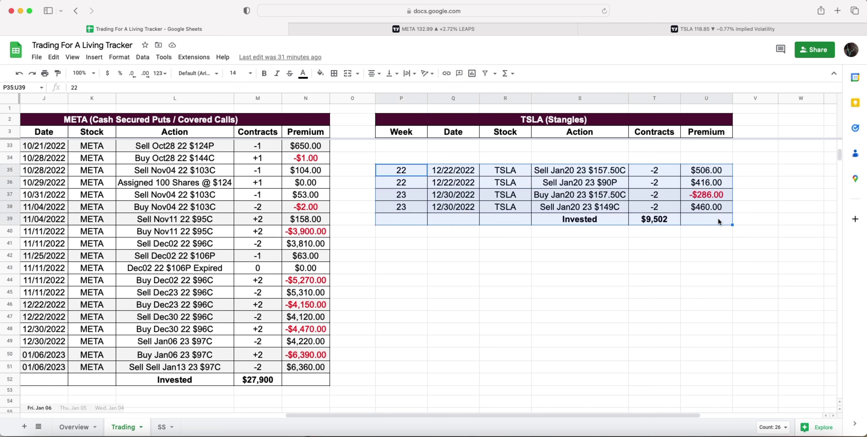
pyautogui.click(713, 342)
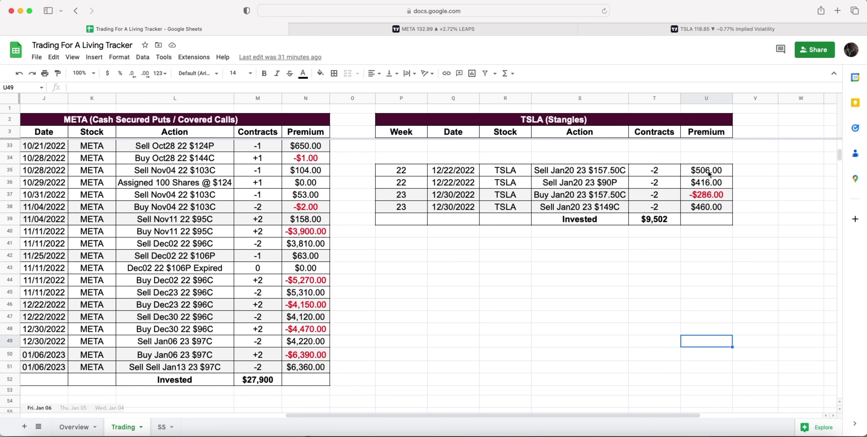
pyautogui.moveTo(709, 174); pyautogui.dragTo(710, 183)
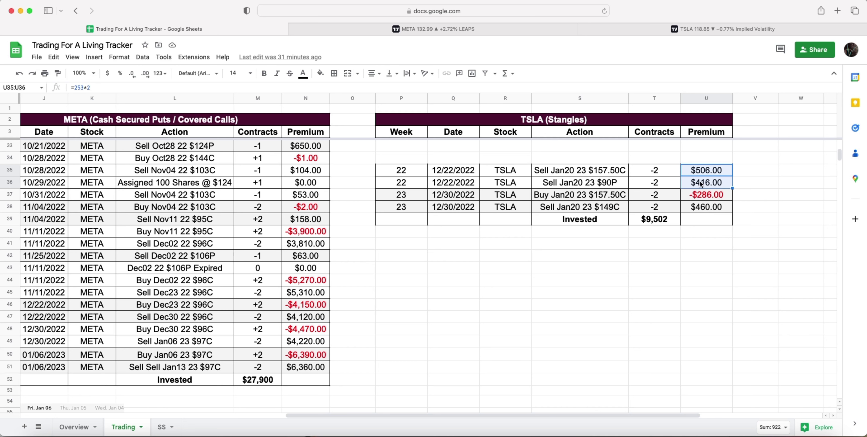
pyautogui.moveTo(702, 172); pyautogui.dragTo(703, 206)
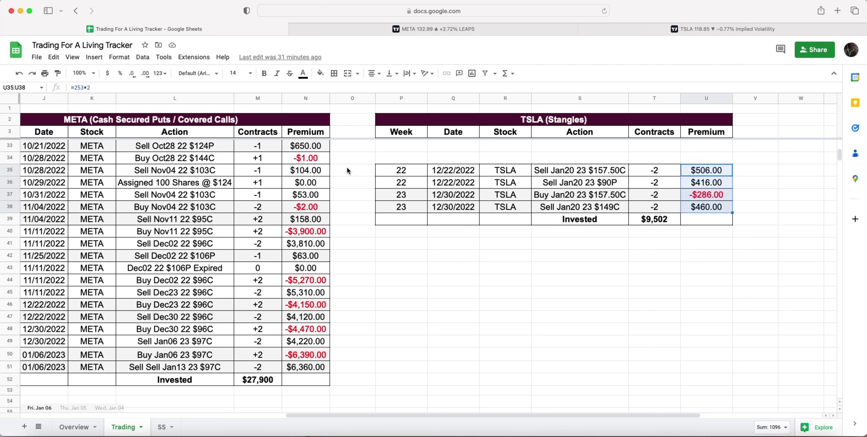
# - Brush two near-horizontal lines around TSLA's recent range at about 101 and 125, plus a wavy sideways path extending to early February
pyautogui.click(689, 24)
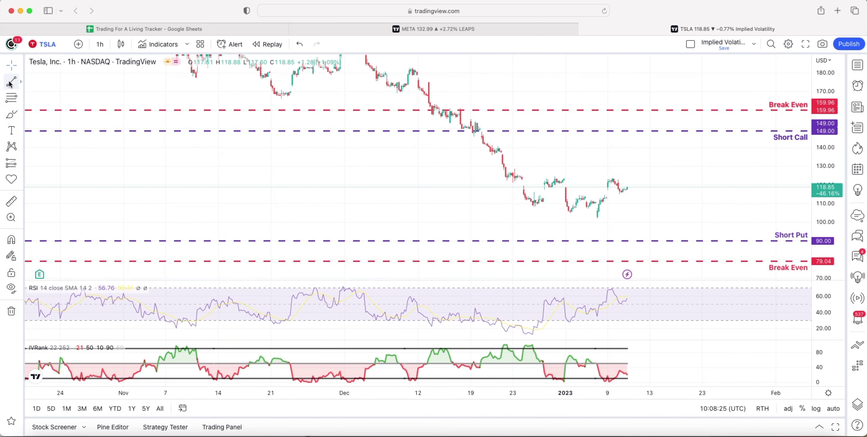
pyautogui.click(10, 116)
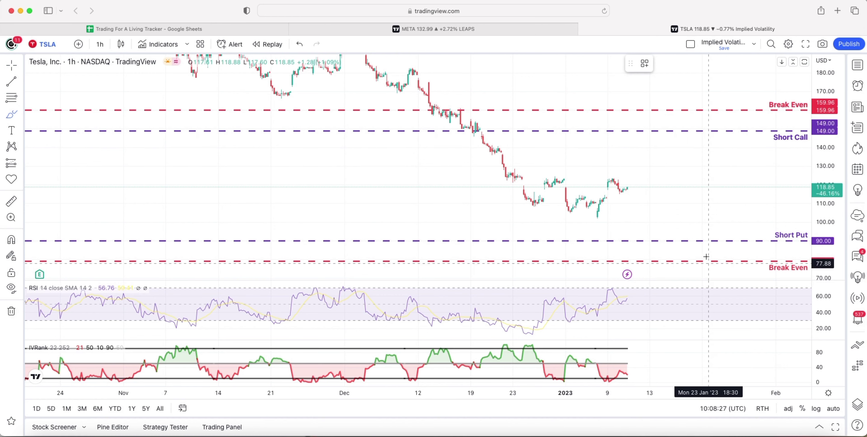
pyautogui.moveTo(524, 218); pyautogui.dragTo(645, 220)
pyautogui.moveTo(524, 176); pyautogui.dragTo(684, 180)
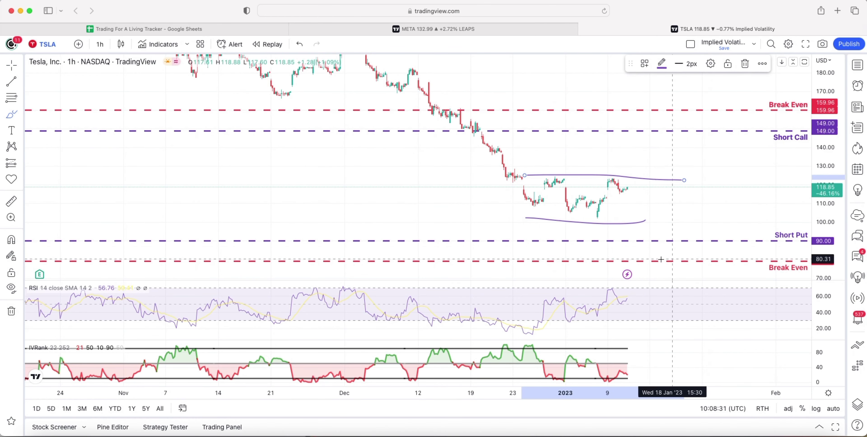
pyautogui.moveTo(531, 204)
pyautogui.mouseDown()
pyautogui.moveTo(556, 180)
pyautogui.moveTo(718, 206)
pyautogui.moveTo(791, 198)
pyautogui.mouseUp()
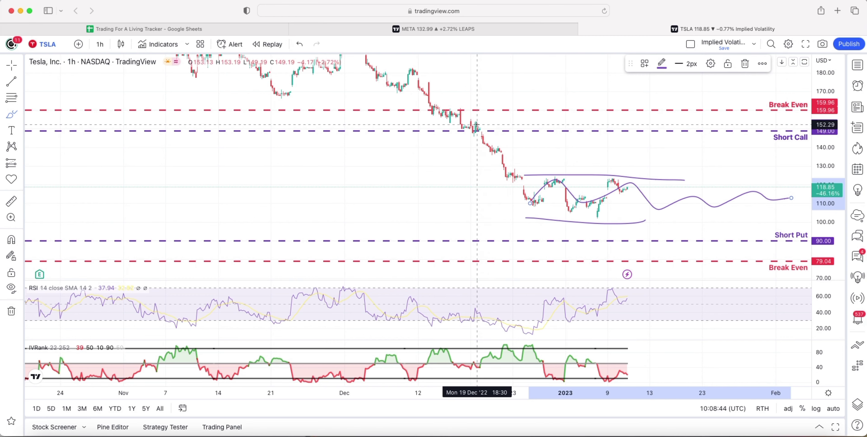
# - Return to the tracker spreadsheet and review the META trades of weeks 22 to 24 and the TSLA strangle entries
pyautogui.click(162, 28)
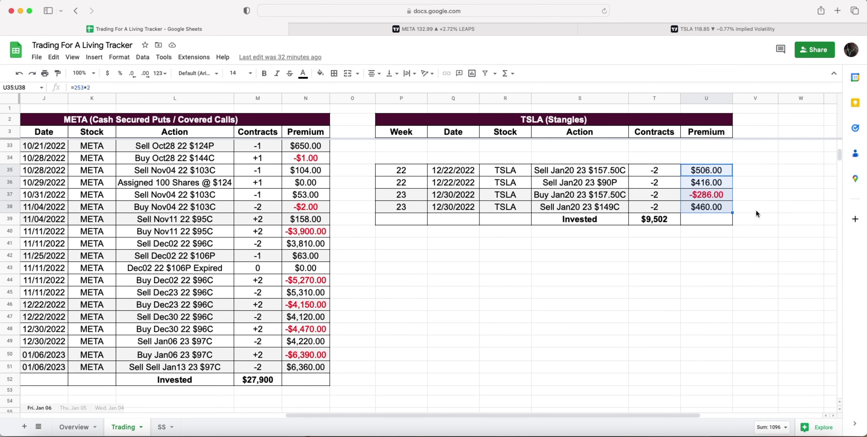
pyautogui.hscroll(-5, 628, 407)
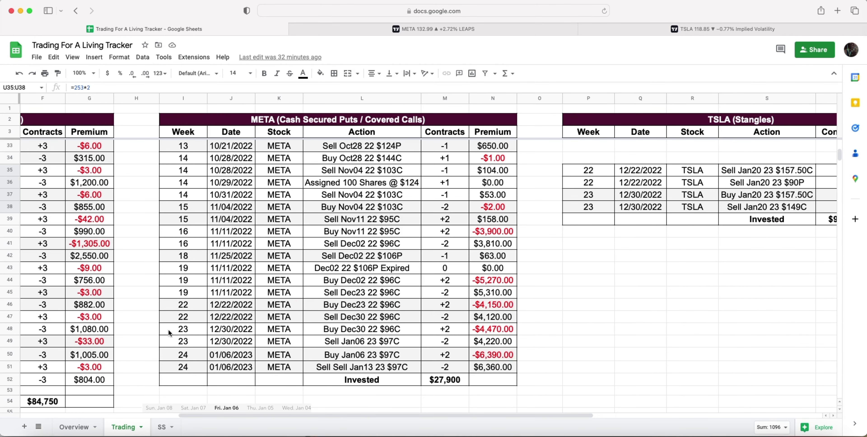
pyautogui.moveTo(176, 333); pyautogui.dragTo(183, 304)
pyautogui.hscroll(3, 480, 256)
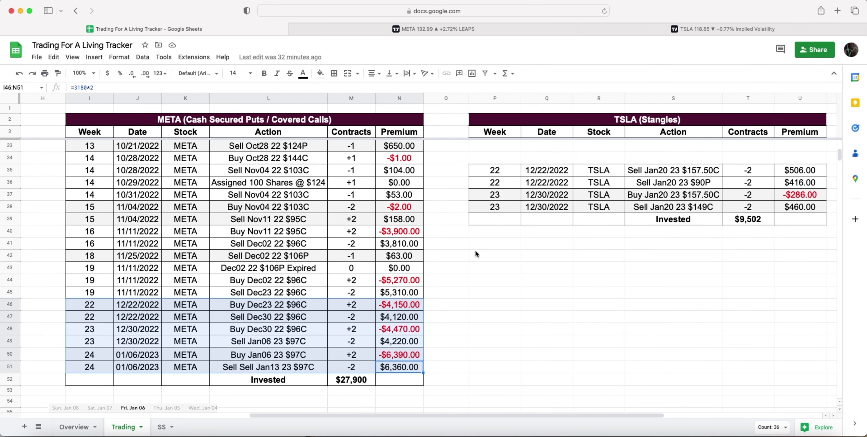
pyautogui.moveTo(495, 170); pyautogui.dragTo(797, 208)
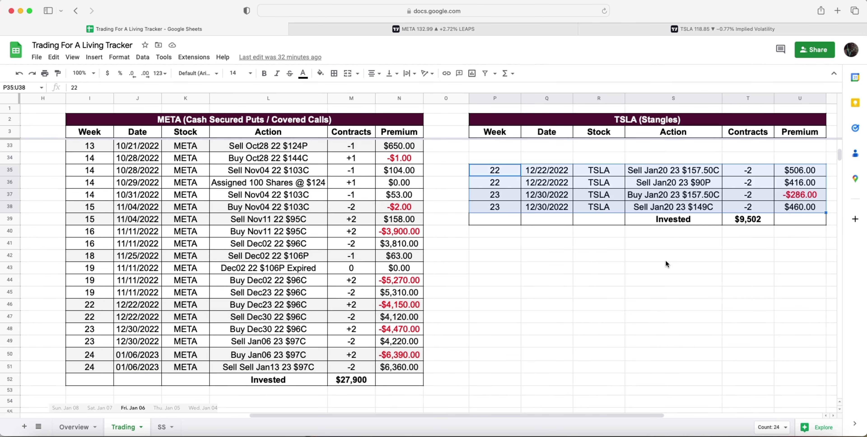
# - On the TSLA chart, brush a rising path to the upper break-even, a falling path to the lower one, and another decline towards the short put
pyautogui.click(673, 29)
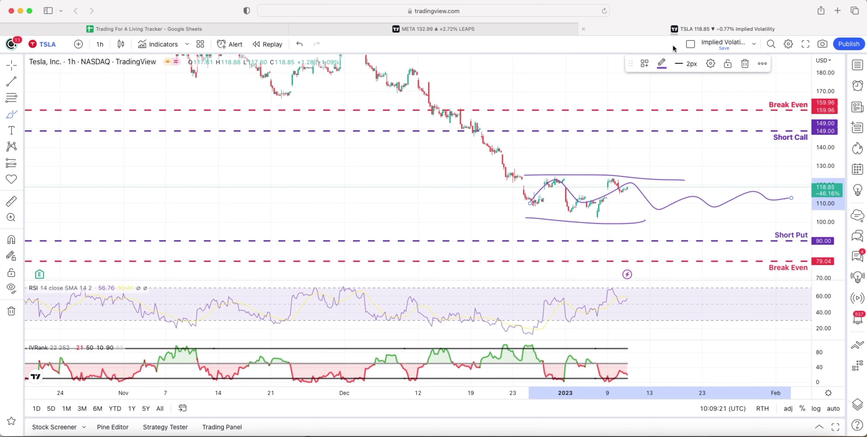
pyautogui.moveTo(698, 196)
pyautogui.mouseDown()
pyautogui.moveTo(730, 216)
pyautogui.moveTo(748, 261)
pyautogui.mouseUp()
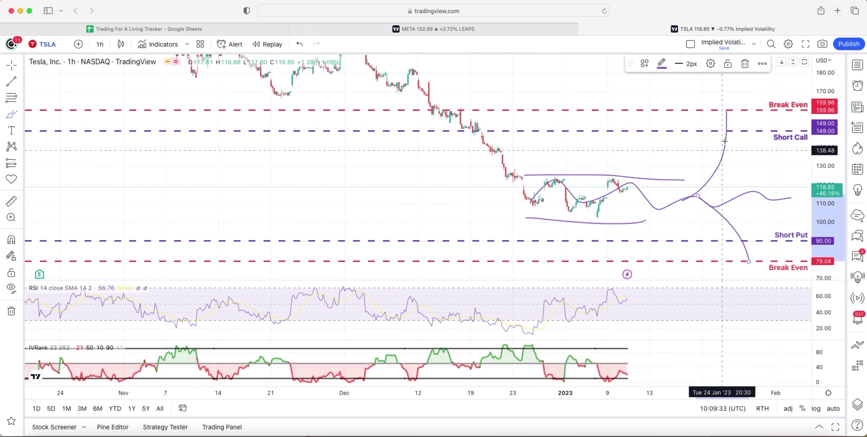
pyautogui.moveTo(634, 190); pyautogui.dragTo(696, 235)
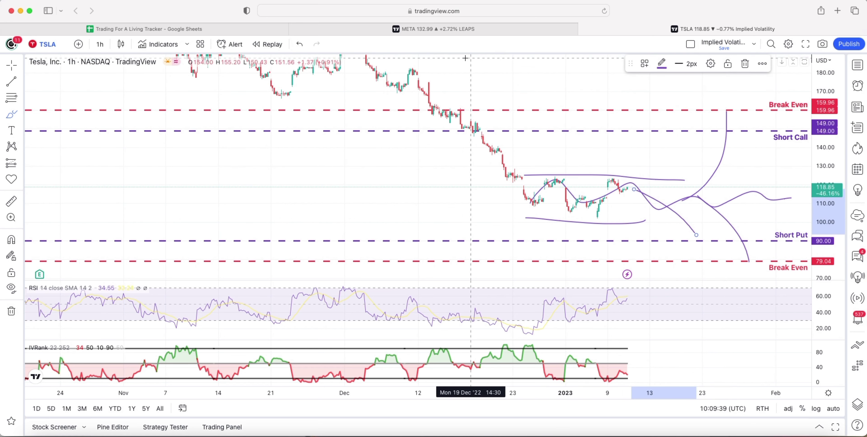
# - Return to the tracker spreadsheet and compare the recent META trades with the TSLA strangle entries and the week 24 TESLA covered calls
pyautogui.click(204, 31)
pyautogui.moveTo(494, 243); pyautogui.dragTo(801, 305)
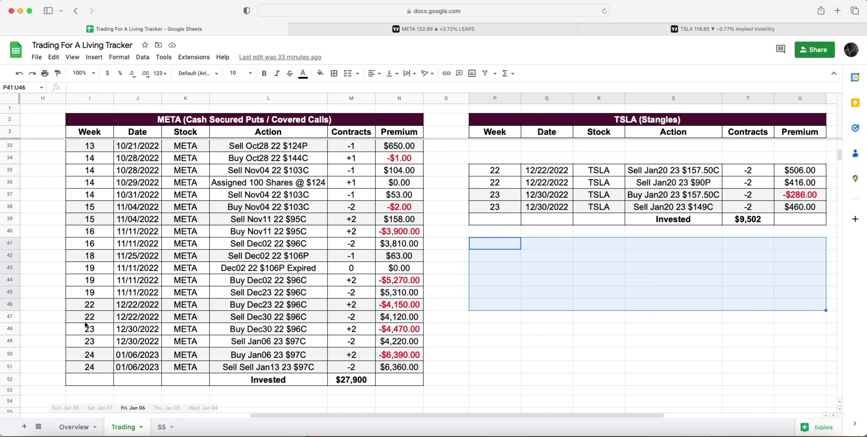
pyautogui.moveTo(85, 322); pyautogui.dragTo(406, 369)
pyautogui.click(405, 369)
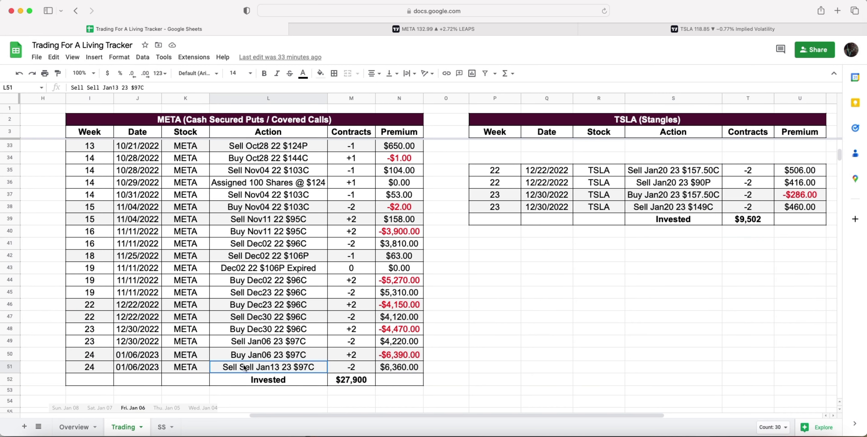
pyautogui.moveTo(88, 344); pyautogui.dragTo(401, 367)
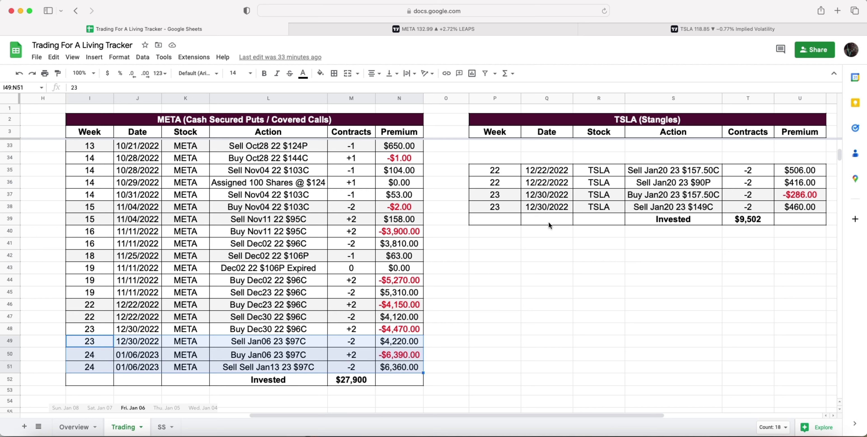
pyautogui.moveTo(482, 164); pyautogui.dragTo(802, 206)
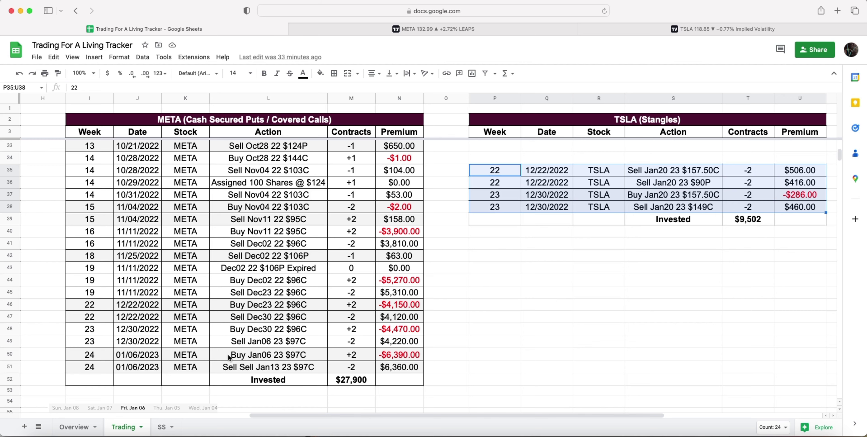
pyautogui.moveTo(90, 356); pyautogui.dragTo(411, 371)
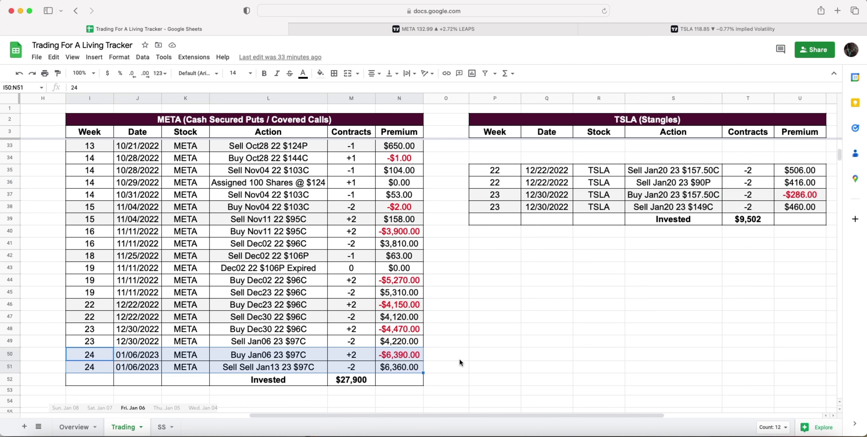
pyautogui.hscroll(-10, 222, 343)
pyautogui.moveTo(42, 367); pyautogui.dragTo(355, 380)
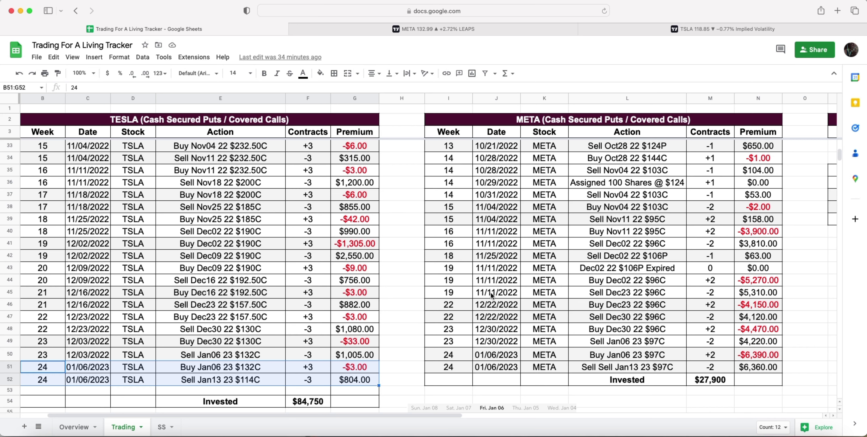
# - Review the month 7 rows on the Overview sheet and the META trades of weeks 19 to 24 on the Trading sheet
pyautogui.click(74, 427)
pyautogui.moveTo(40, 280); pyautogui.dragTo(449, 320)
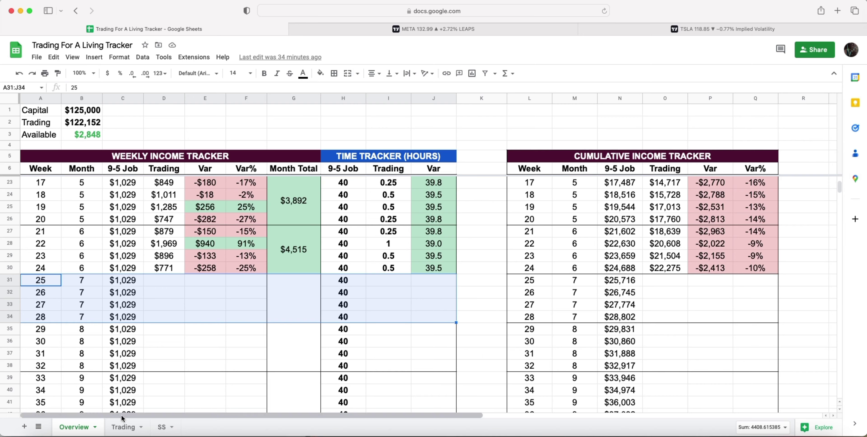
pyautogui.click(124, 427)
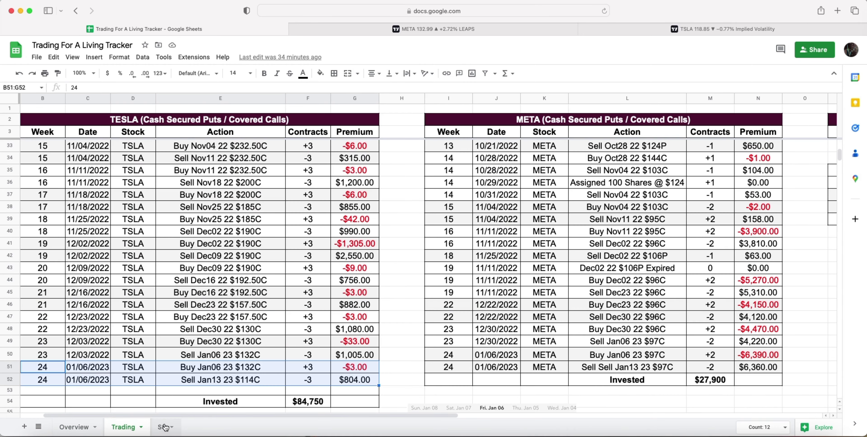
pyautogui.moveTo(256, 415); pyautogui.dragTo(447, 416)
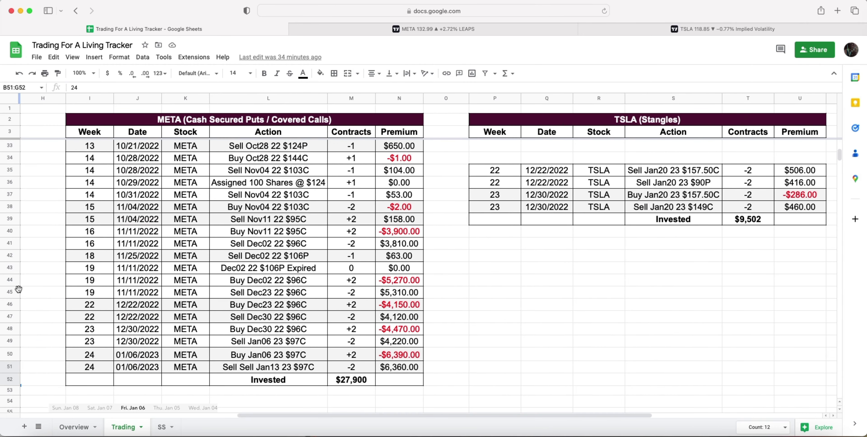
pyautogui.moveTo(90, 267); pyautogui.dragTo(400, 371)
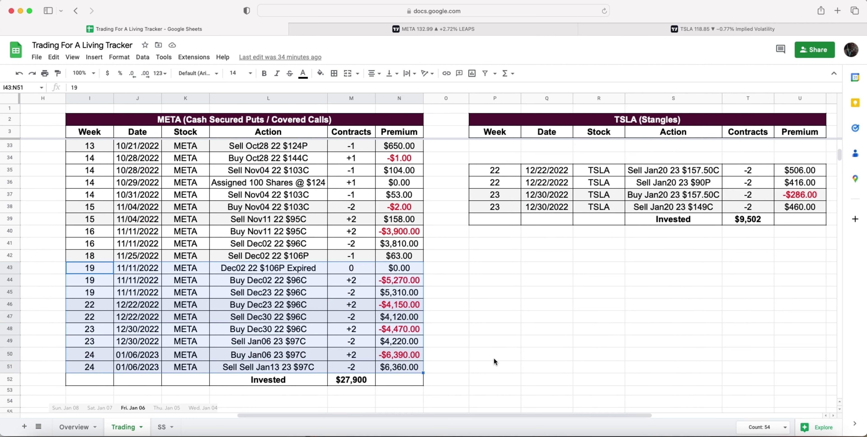
# - Return to the Overview sheet and examine the income and time entries for weeks 25 to 28
pyautogui.click(74, 426)
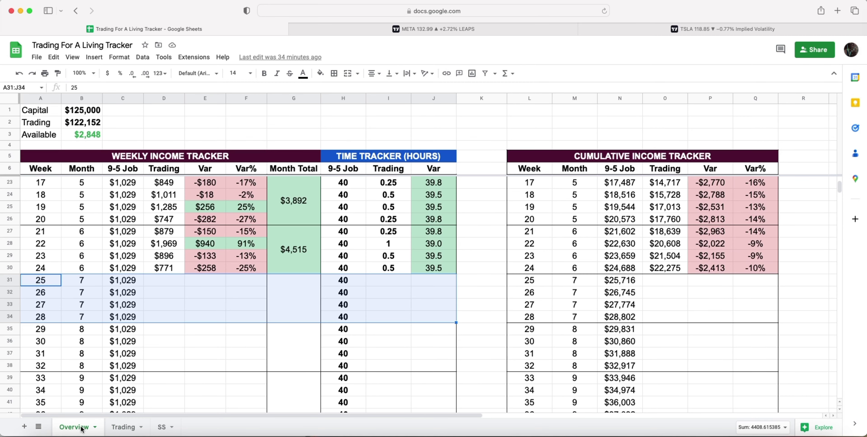
pyautogui.click(182, 319)
pyautogui.moveTo(45, 285); pyautogui.dragTo(435, 316)
pyautogui.moveTo(57, 281); pyautogui.dragTo(422, 311)
pyautogui.click(433, 341)
pyautogui.moveTo(434, 316); pyautogui.dragTo(57, 284)
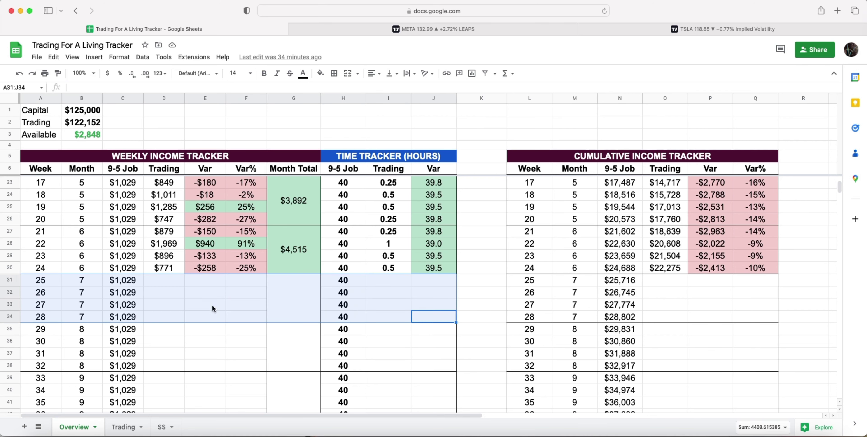
# - Open the Trading sheet and view the TESLA and META cash secured put and covered call tables side by side
pyautogui.click(123, 426)
pyautogui.click(679, 284)
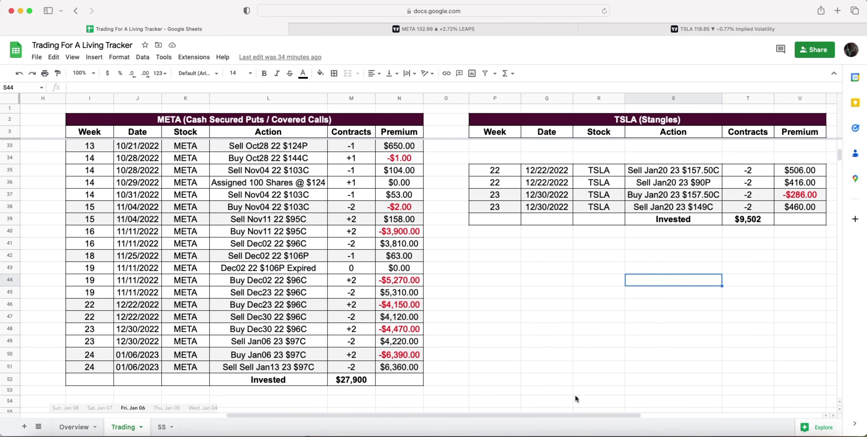
pyautogui.moveTo(569, 415); pyautogui.dragTo(359, 416)
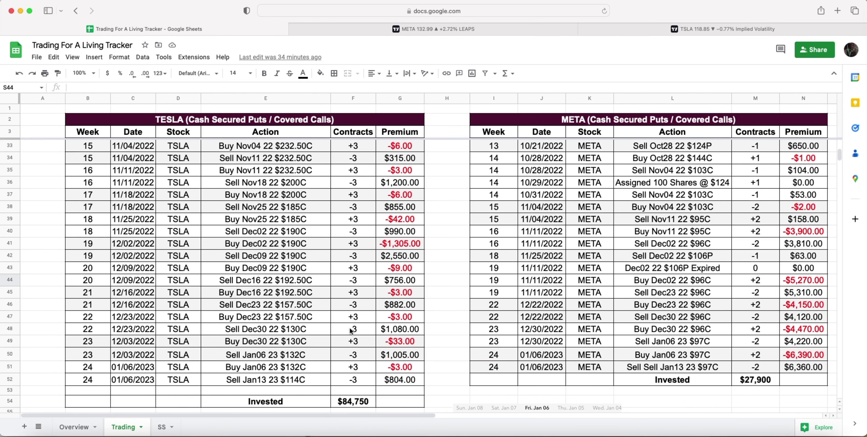